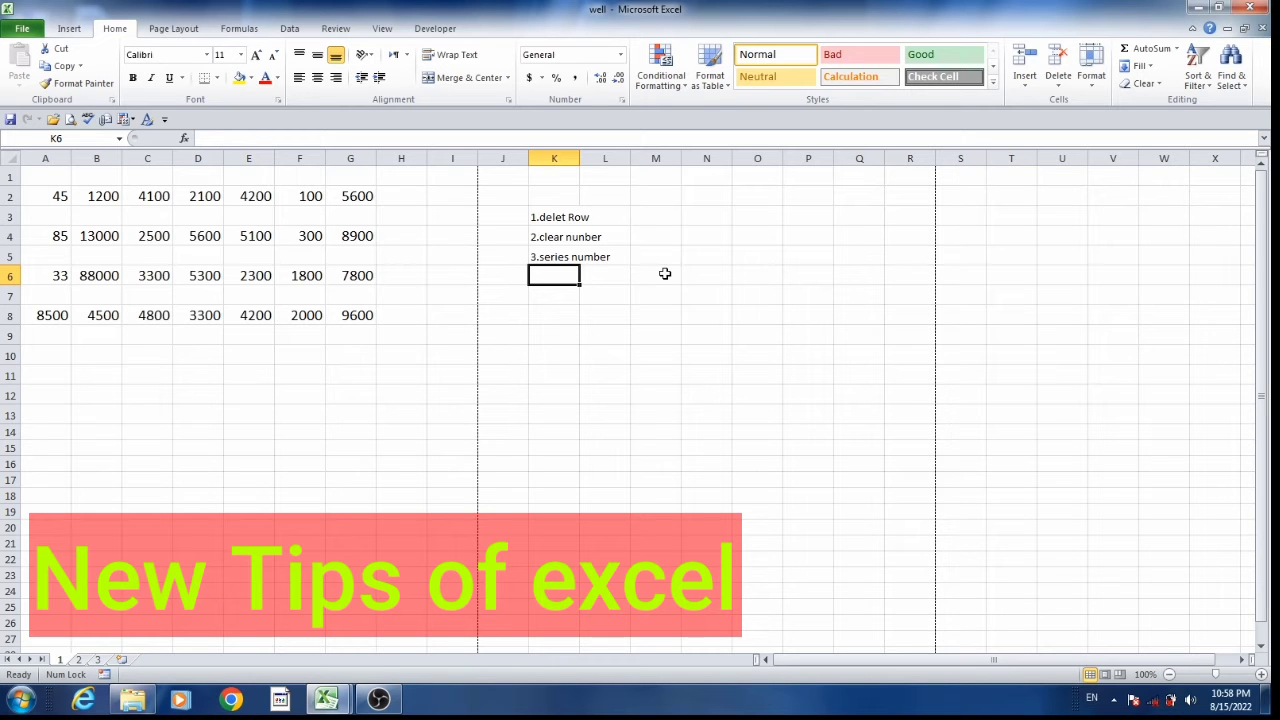
# Highlight the empty rows 3, 5 and 7 to show them, then clear the selection.
pyautogui.click(8, 217)
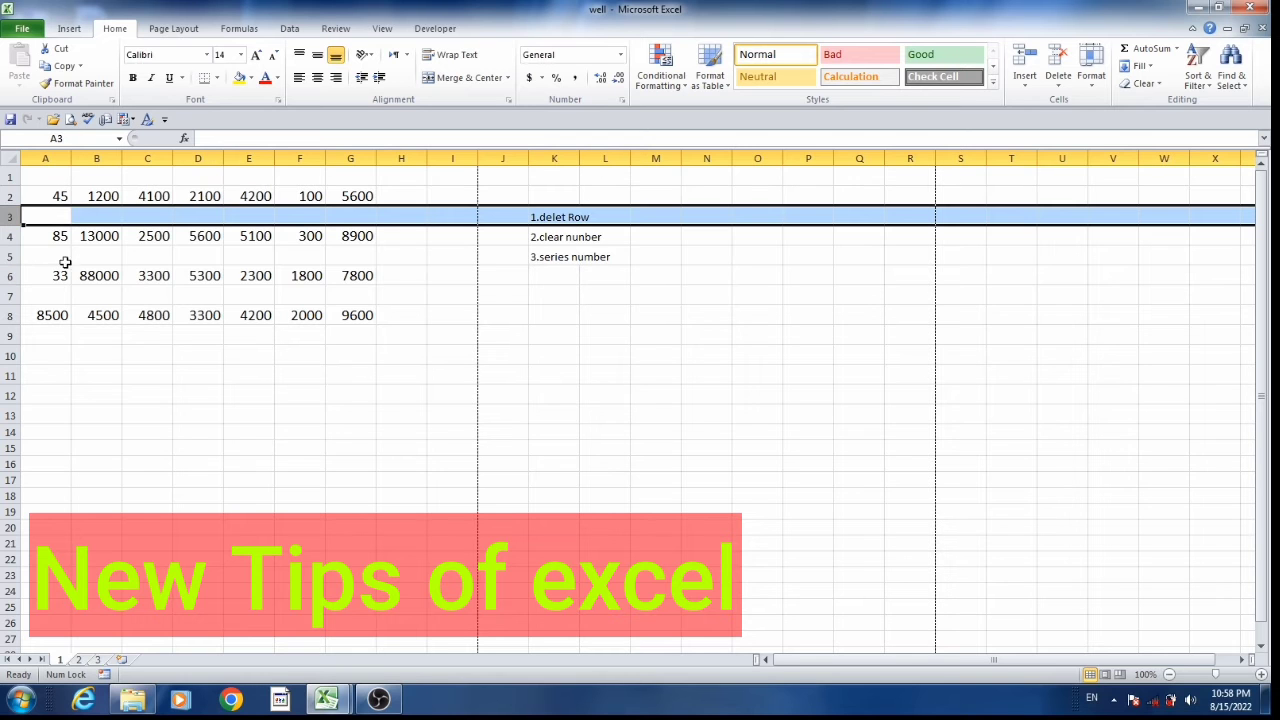
pyautogui.click(10, 257)
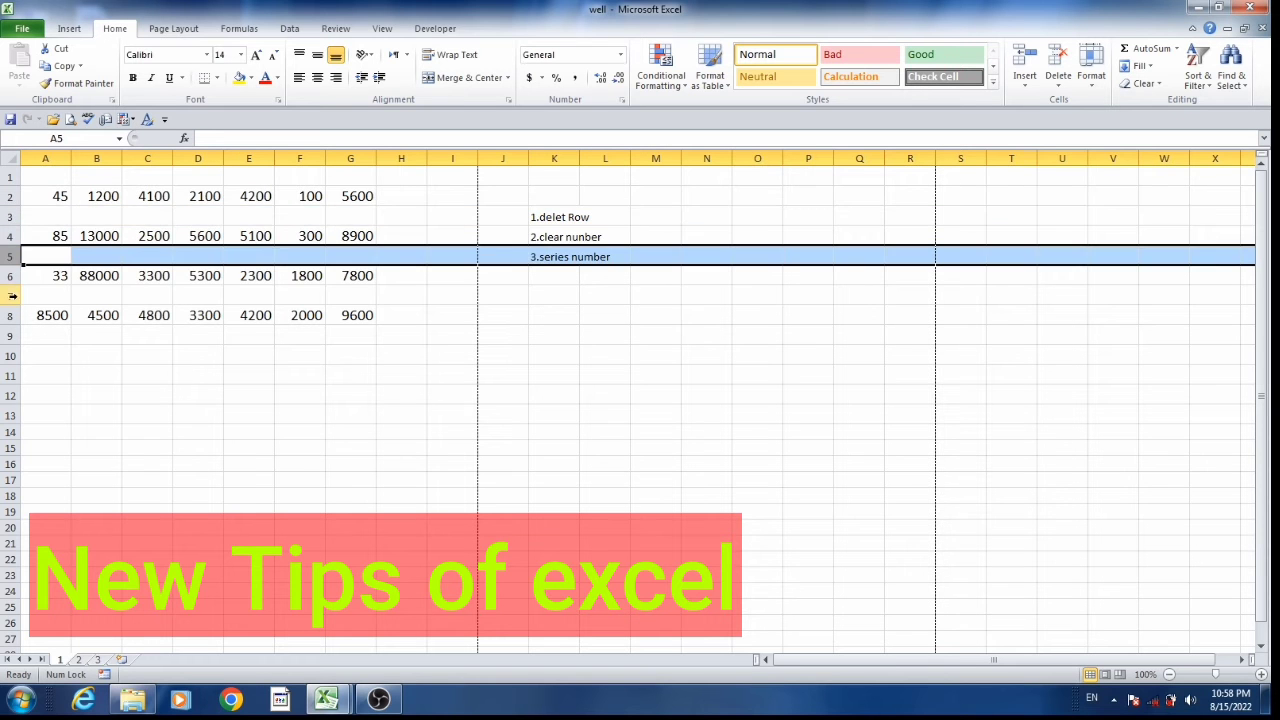
pyautogui.click(10, 296)
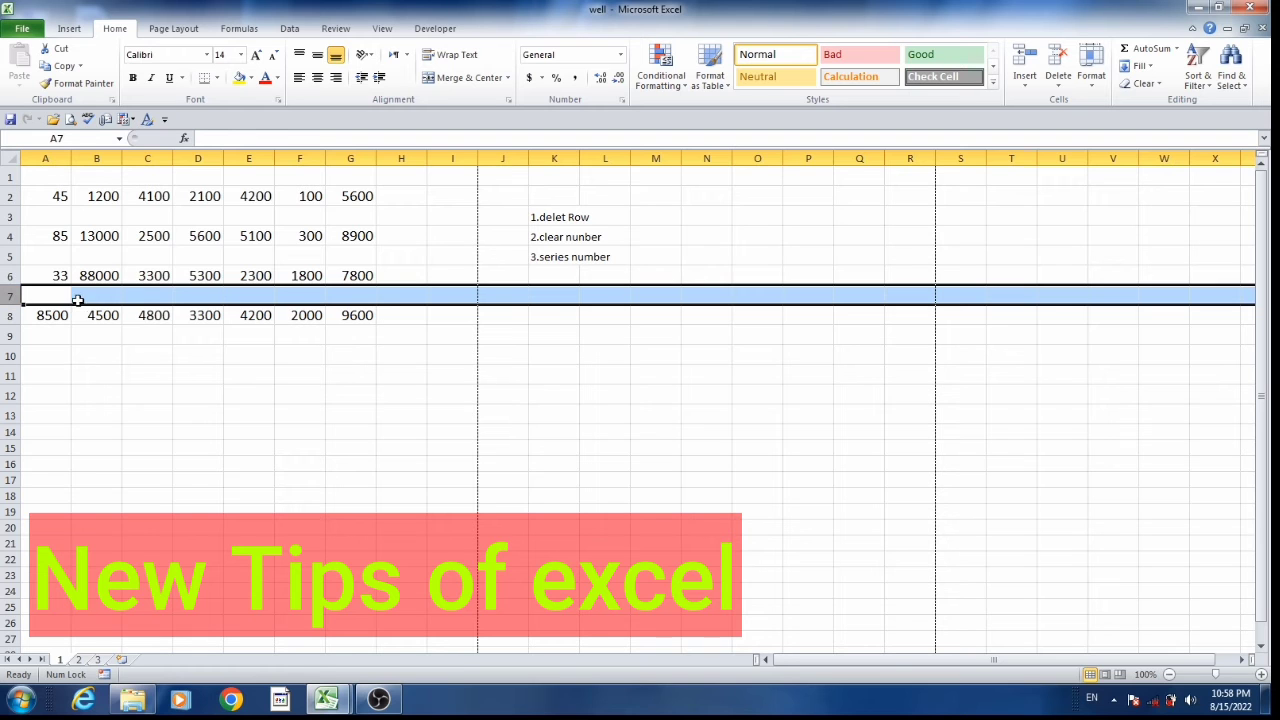
pyautogui.click(68, 250)
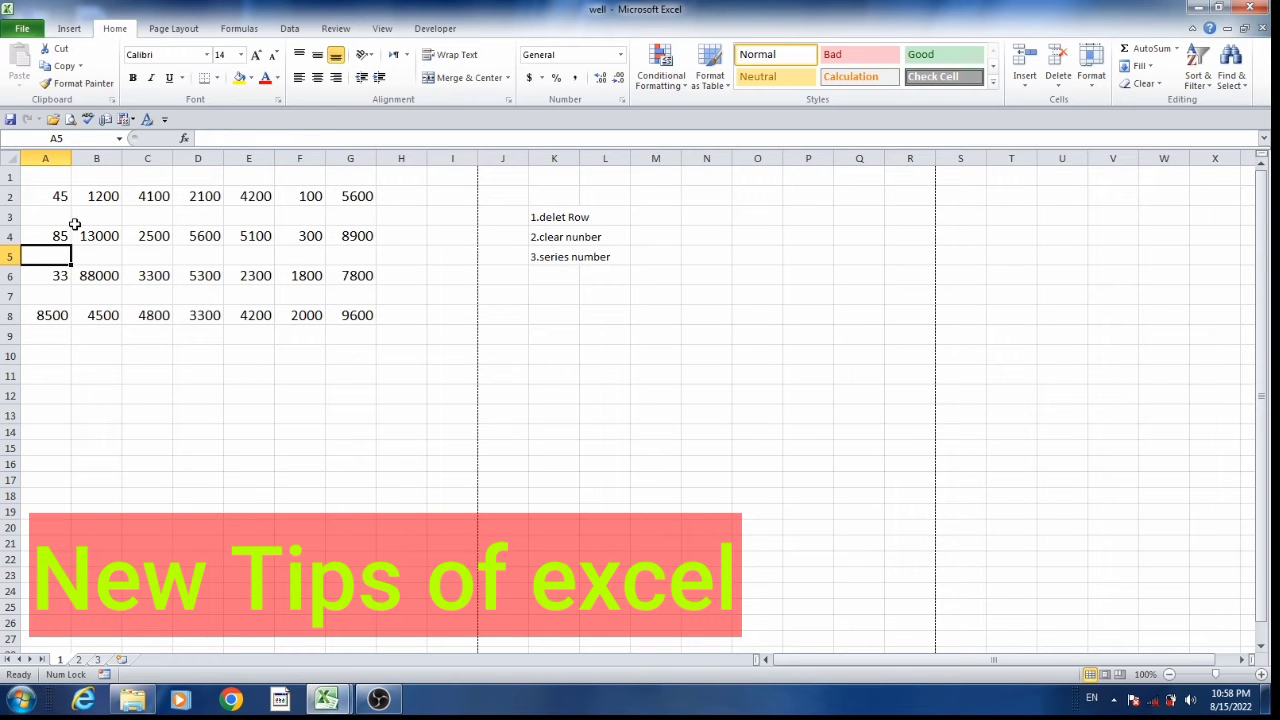
pyautogui.click(10, 217)
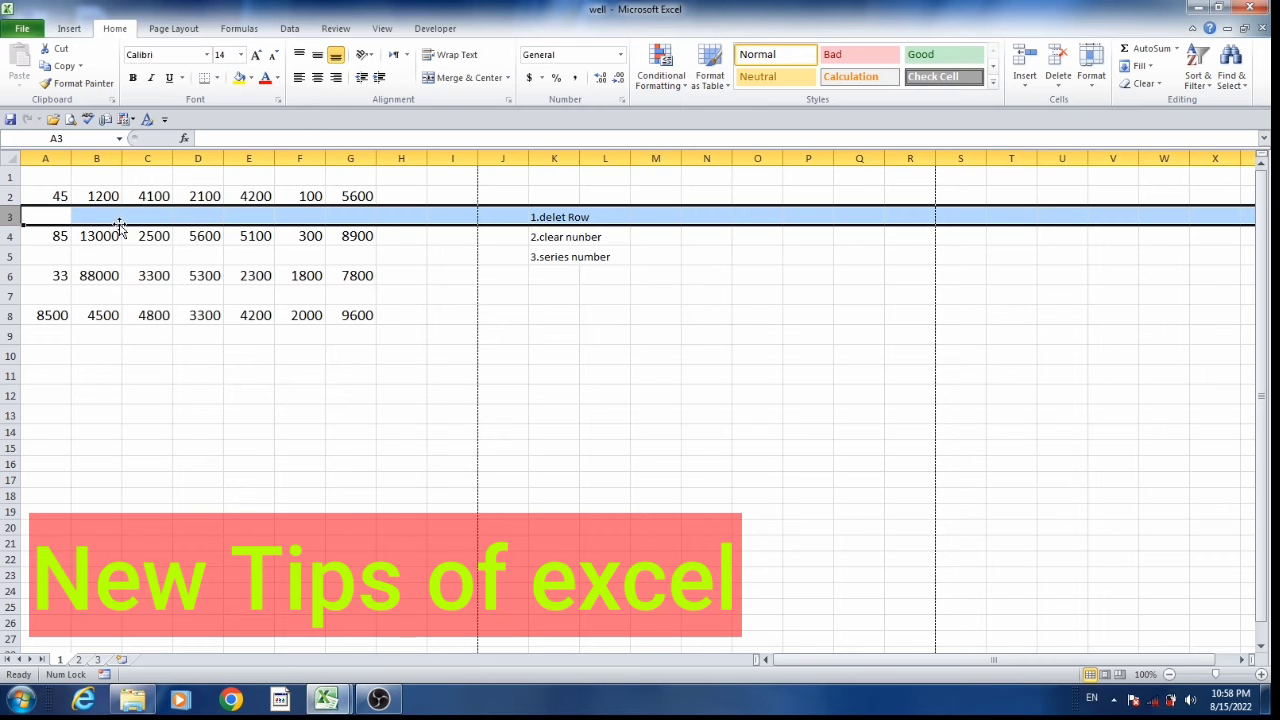
pyautogui.click(123, 260)
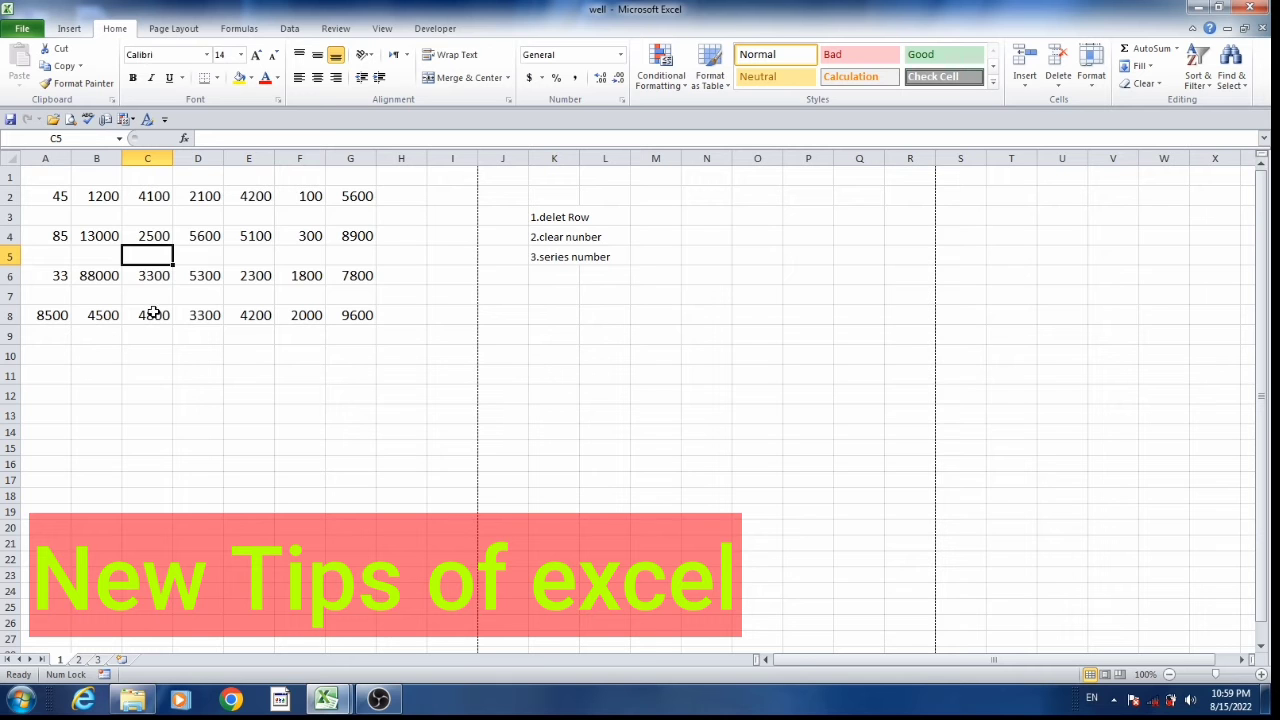
# Select only the blank cells in A2:G8 using Go To Special > Blanks.
pyautogui.moveTo(34, 189); pyautogui.dragTo(333, 321)
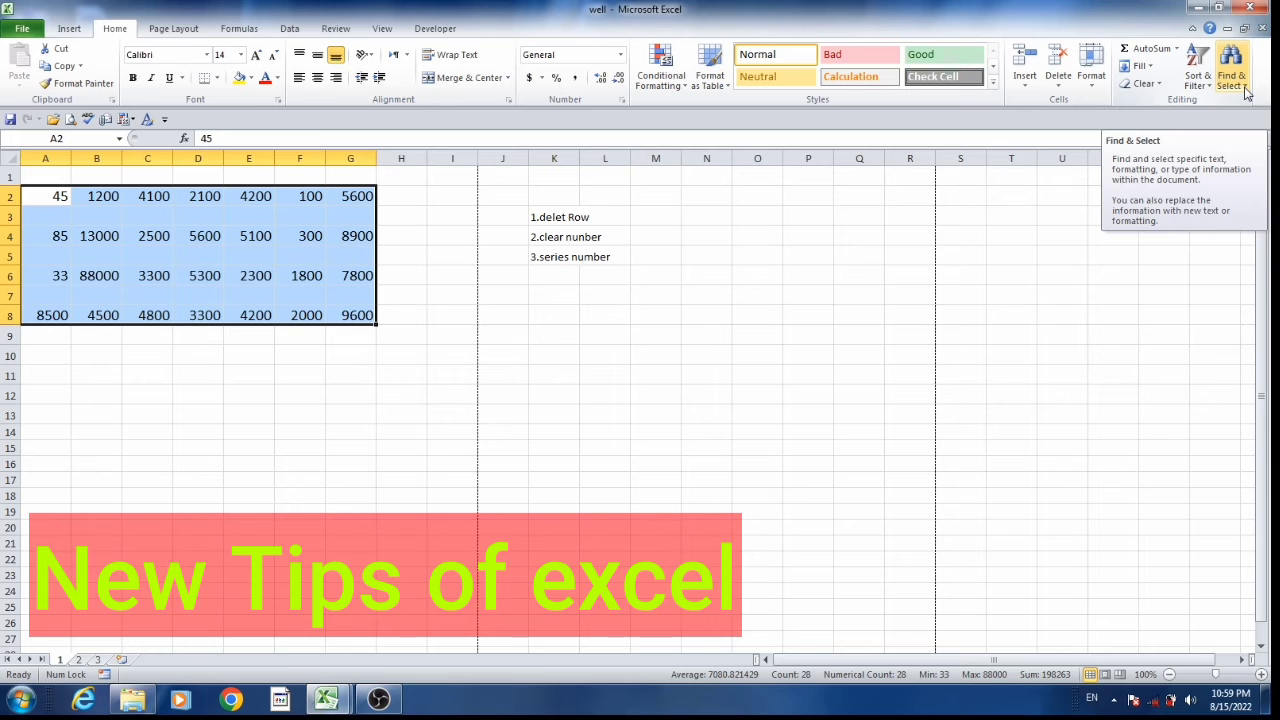
pyautogui.click(1246, 92)
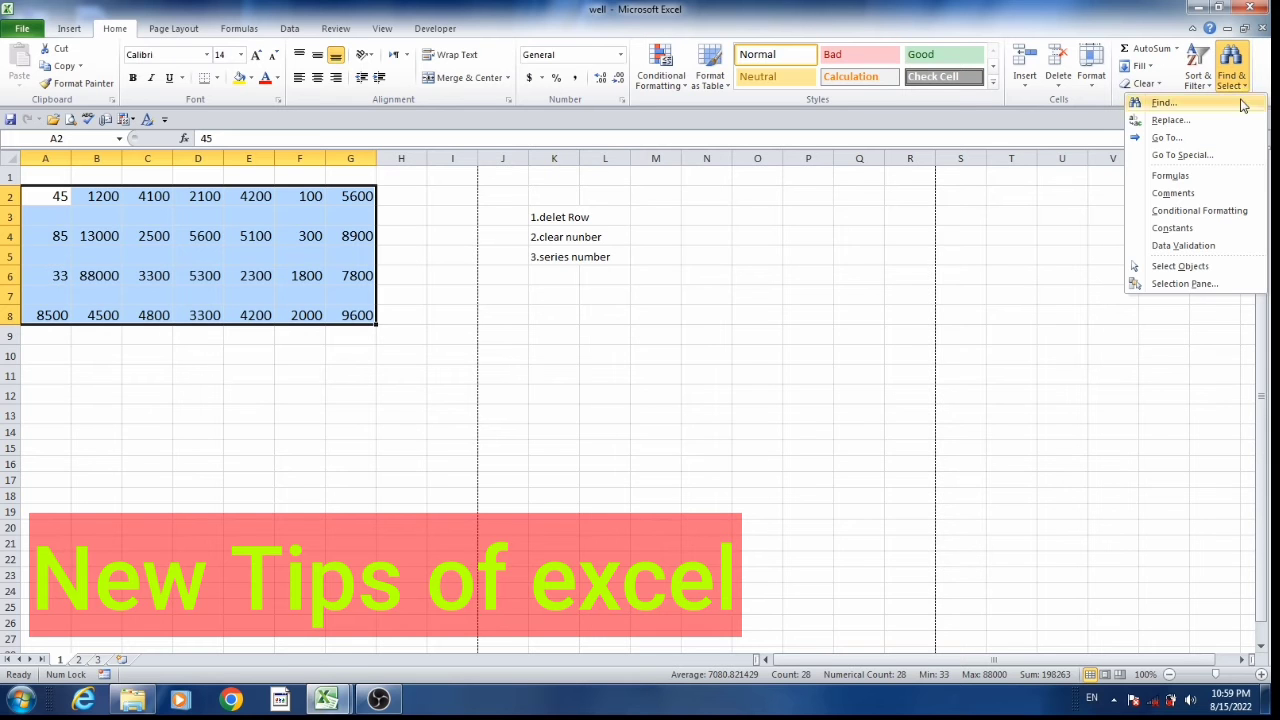
pyautogui.click(1189, 158)
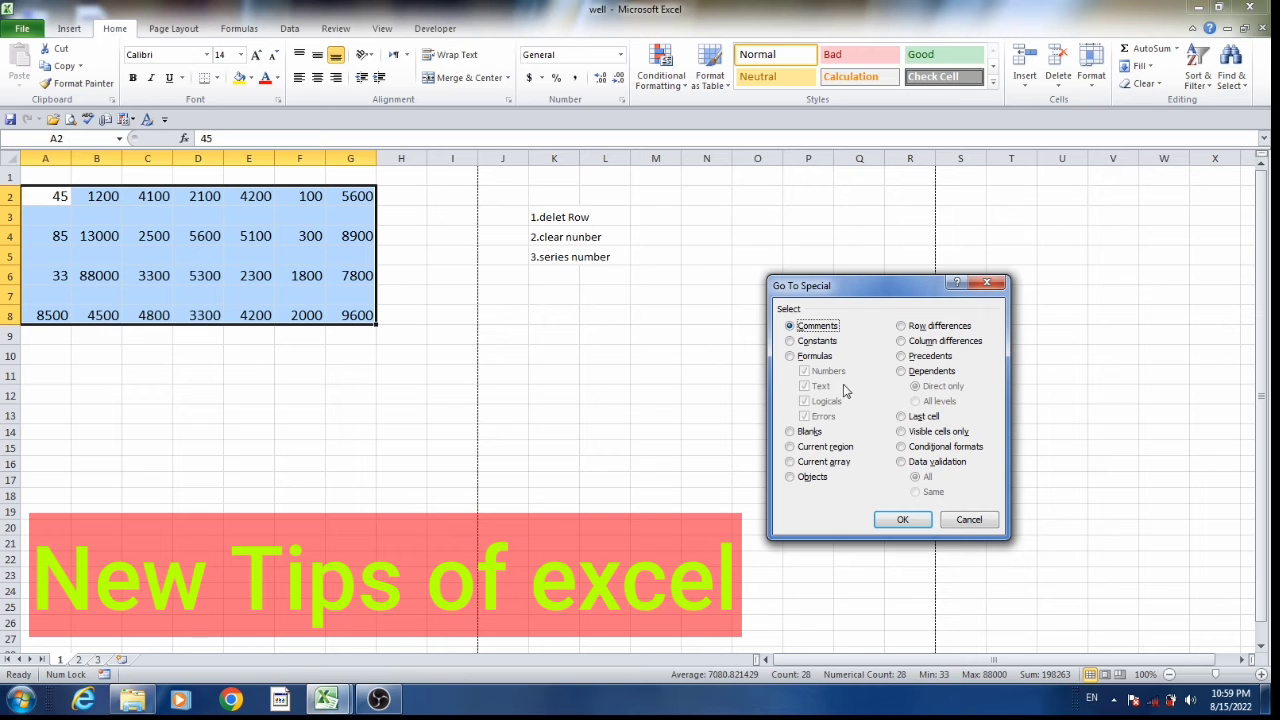
pyautogui.click(790, 433)
pyautogui.click(900, 519)
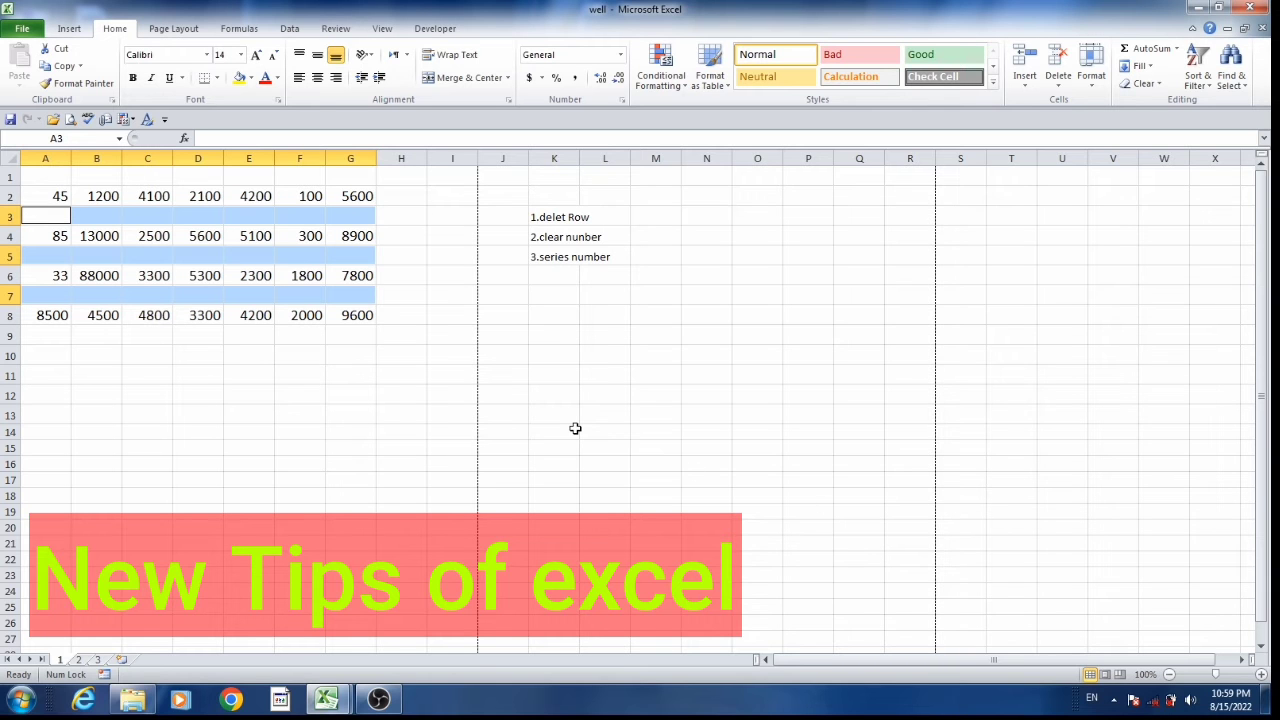
# Delete the selected blank cells with Shift cells up, packing the data into rows 2–5.
pyautogui.rightClick(287, 219)
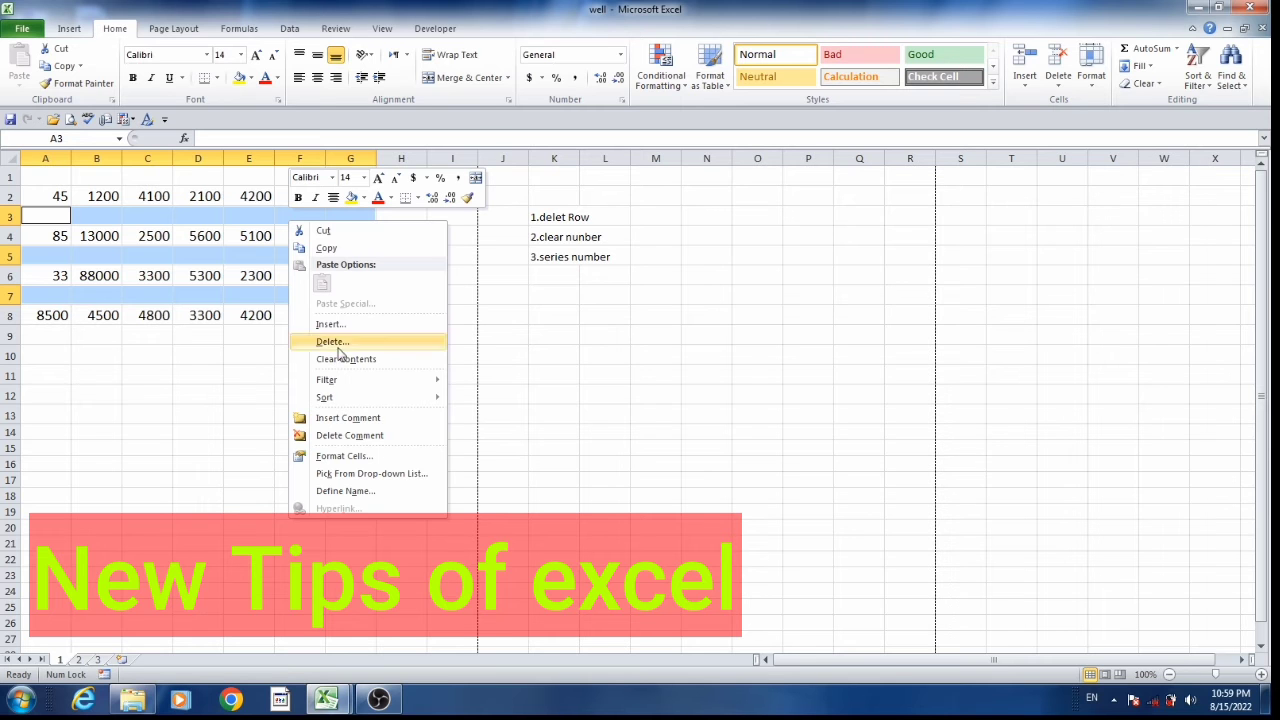
pyautogui.click(333, 342)
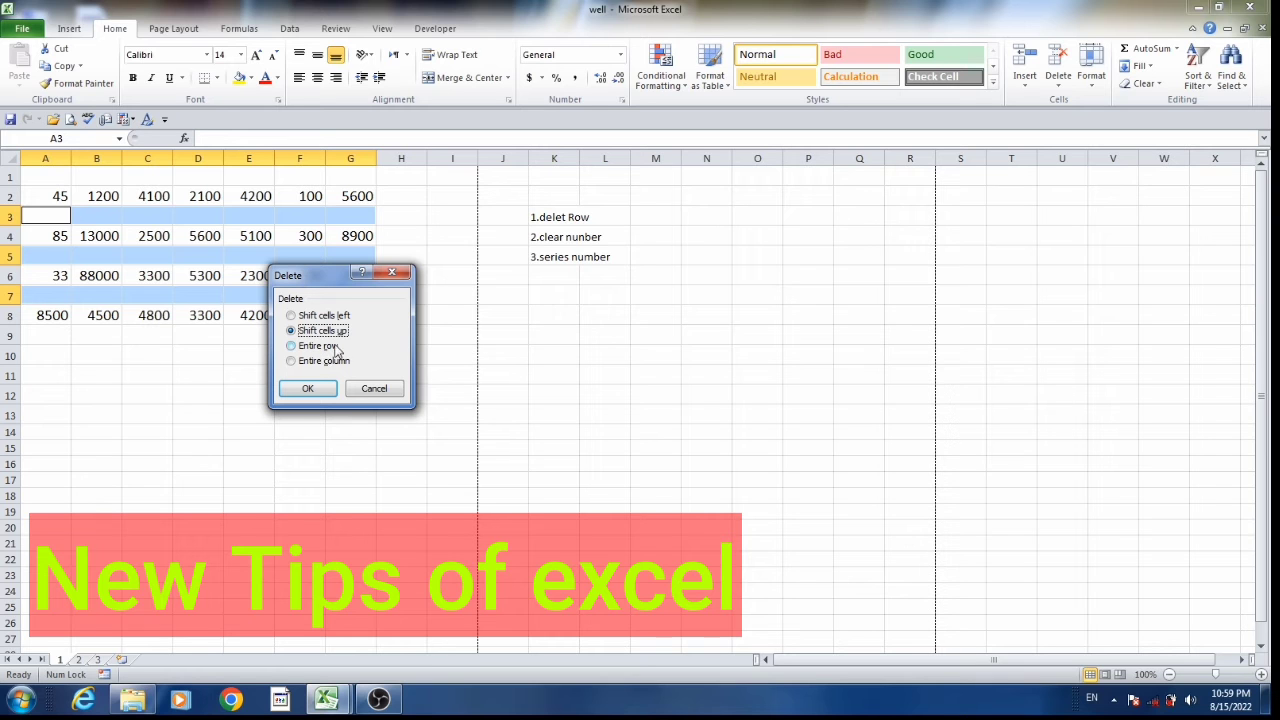
pyautogui.click(321, 389)
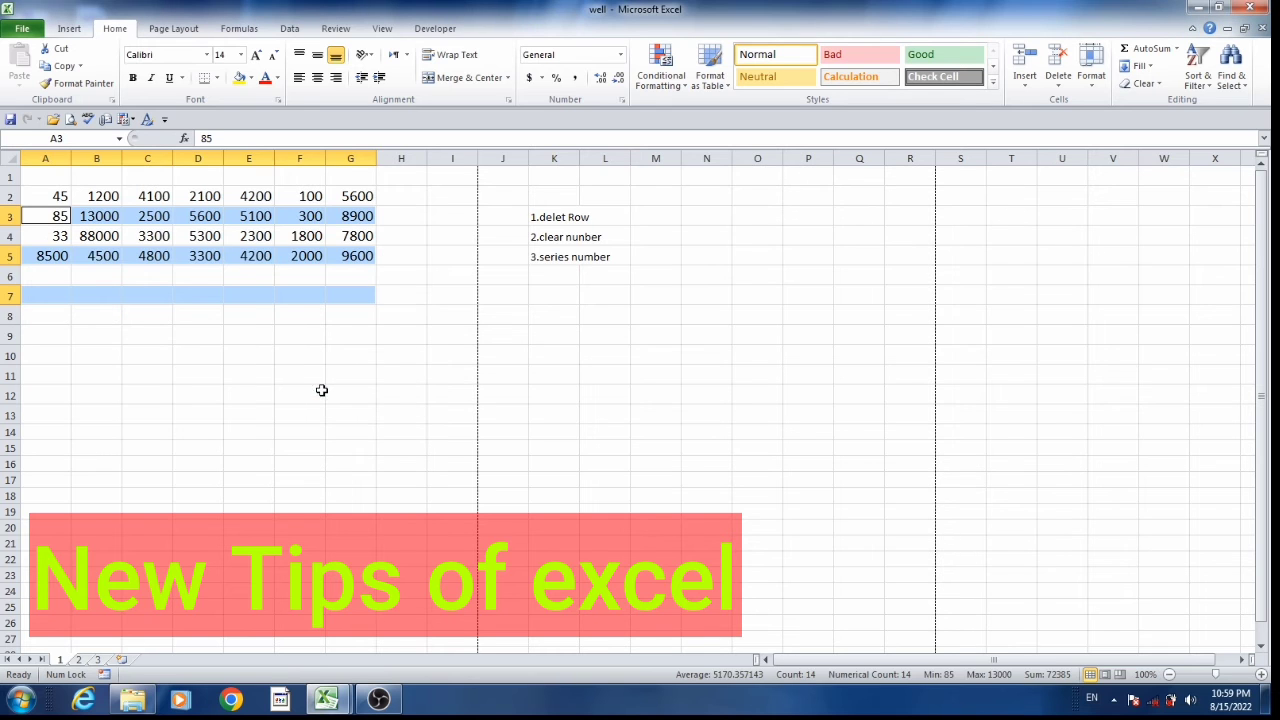
pyautogui.click(252, 358)
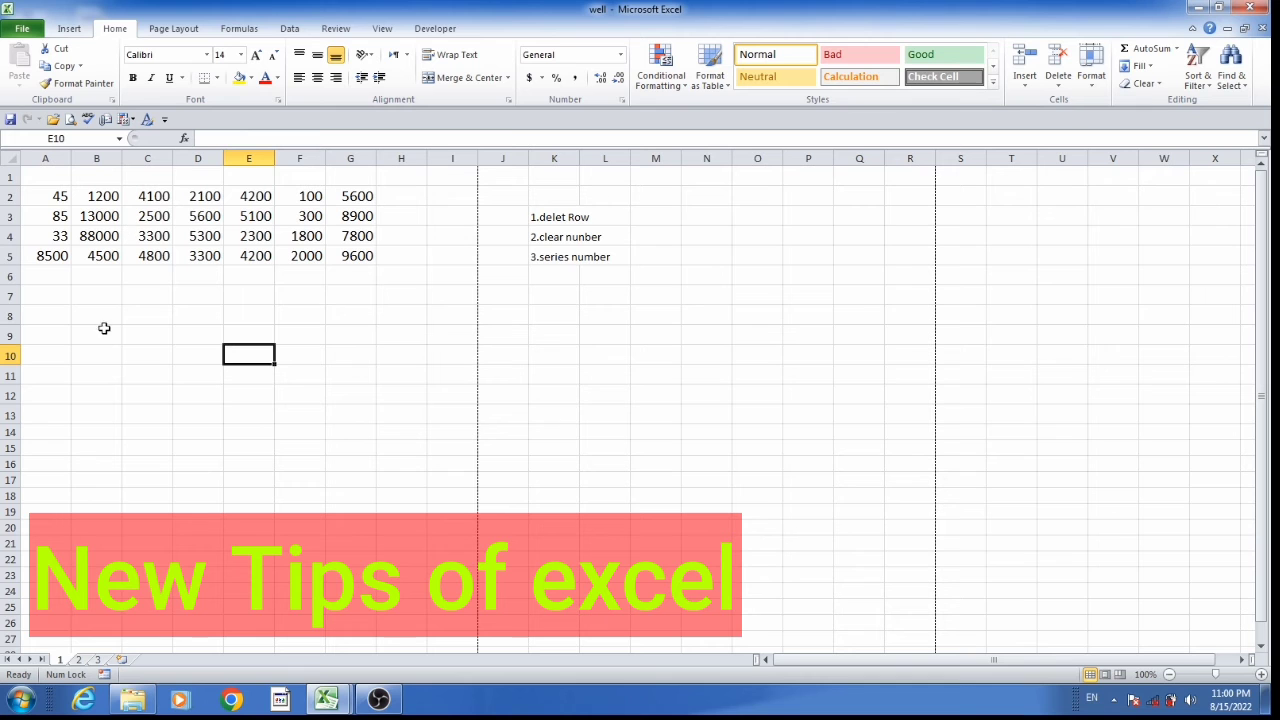
# On sheet 2, clear the values in B3:H10 with the fill handle, then undo.
pyautogui.click(80, 660)
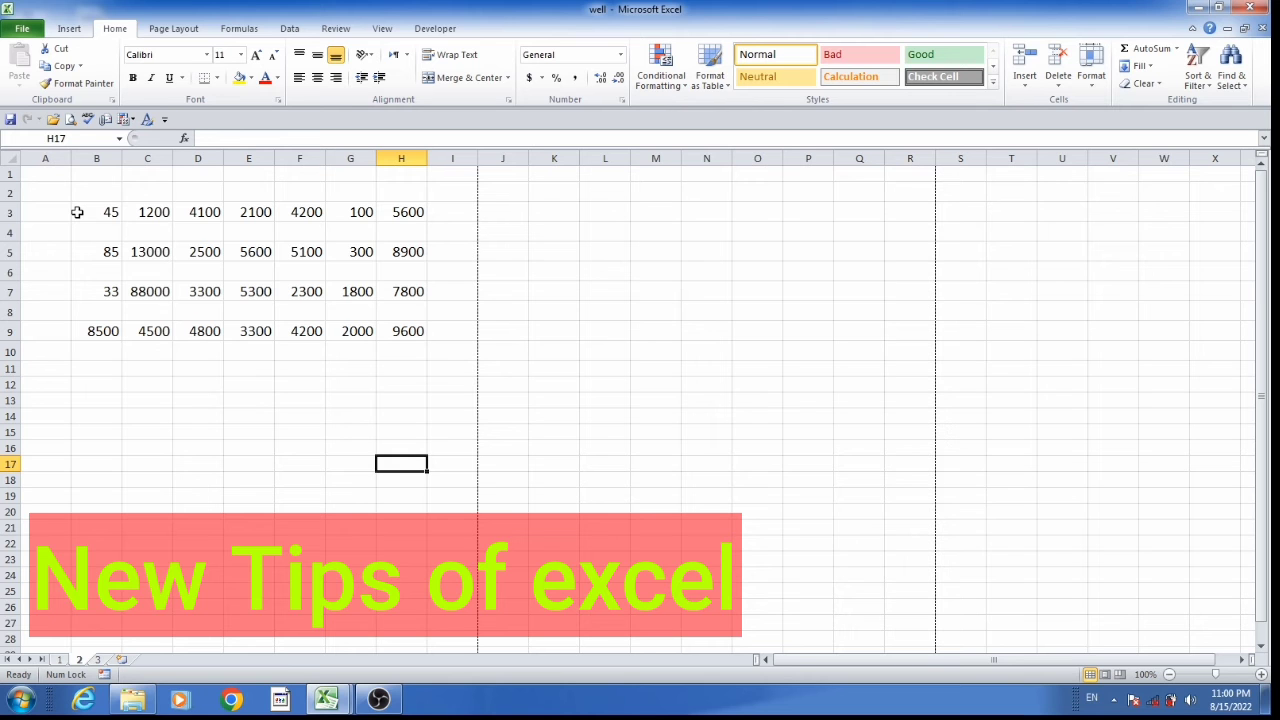
pyautogui.moveTo(77, 212); pyautogui.dragTo(415, 348)
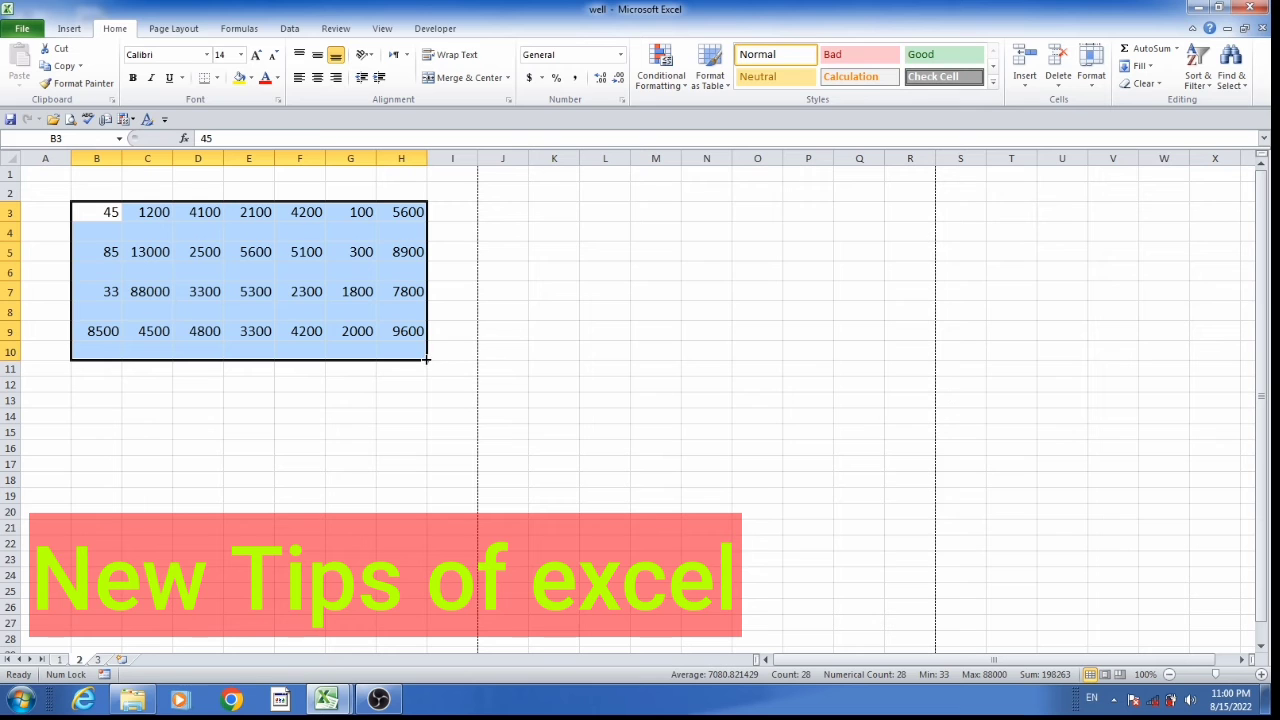
pyautogui.moveTo(426, 359); pyautogui.dragTo(377, 200)
pyautogui.click(354, 312)
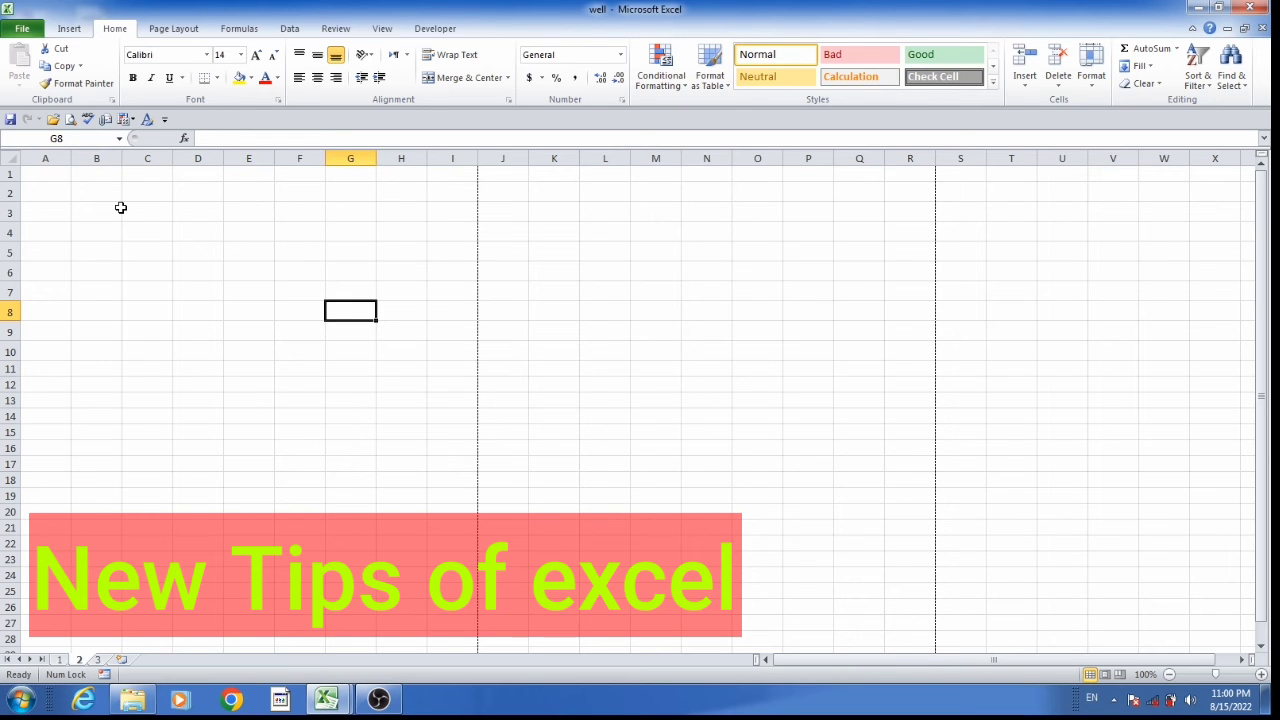
pyautogui.hotkey('ctrl', 'z')
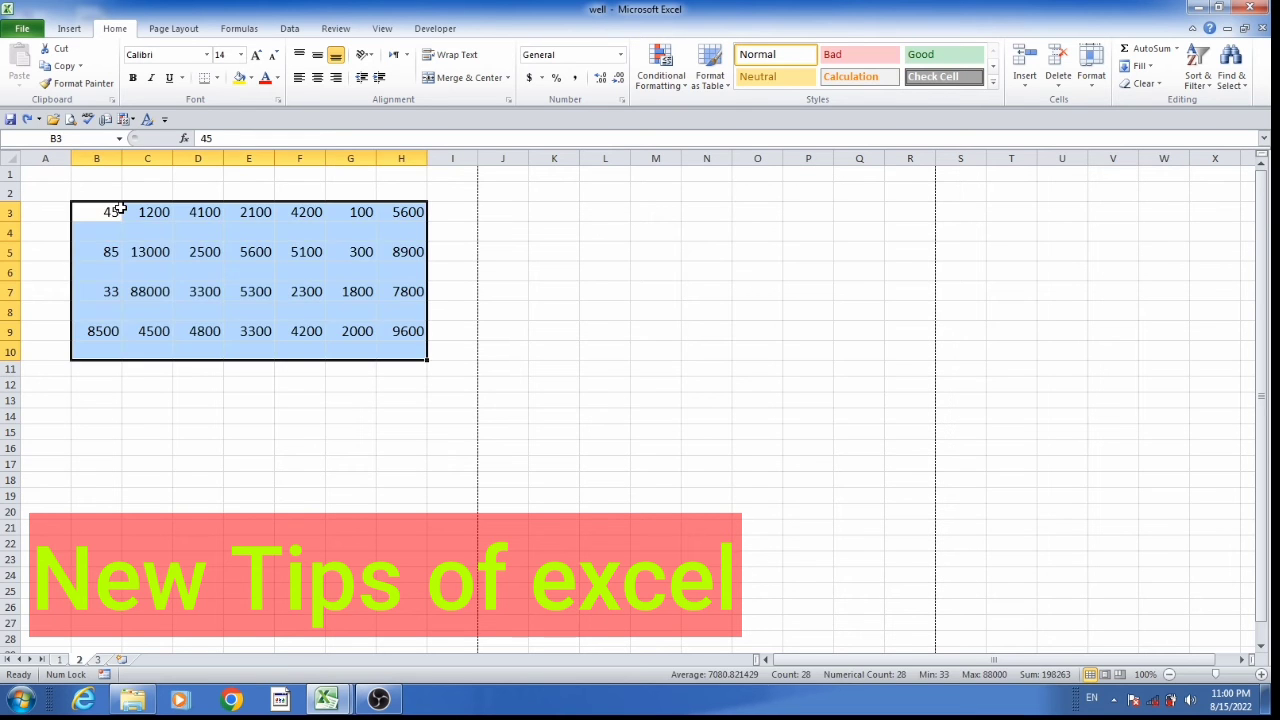
pyautogui.click(137, 371)
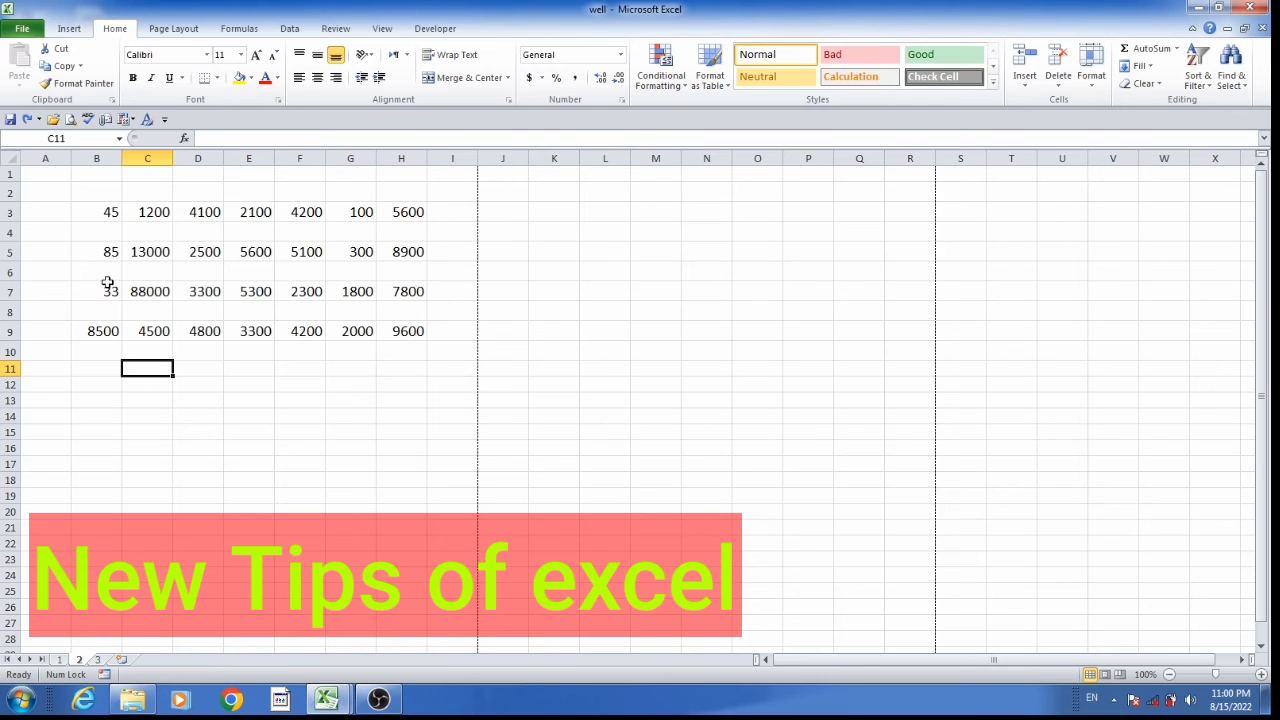
# Empty column H by dragging the values in H3:H9 out of the table.
pyautogui.moveTo(85, 216); pyautogui.dragTo(395, 337)
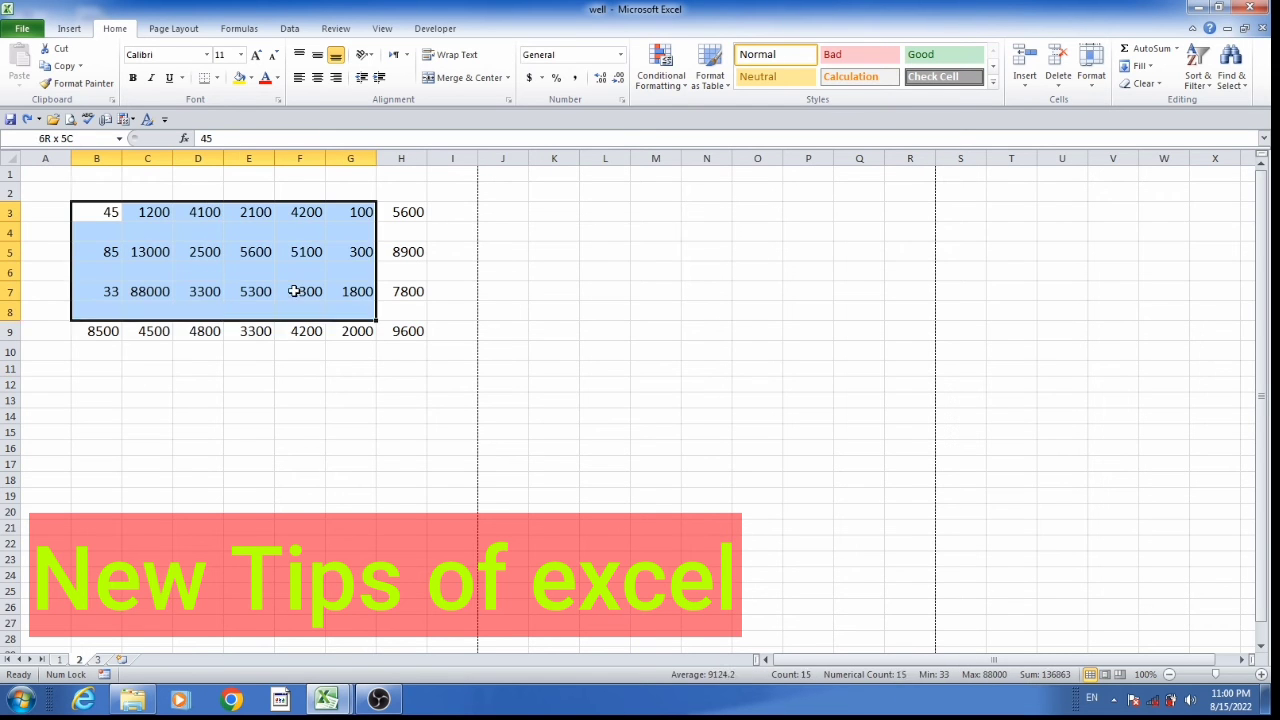
pyautogui.click(394, 337)
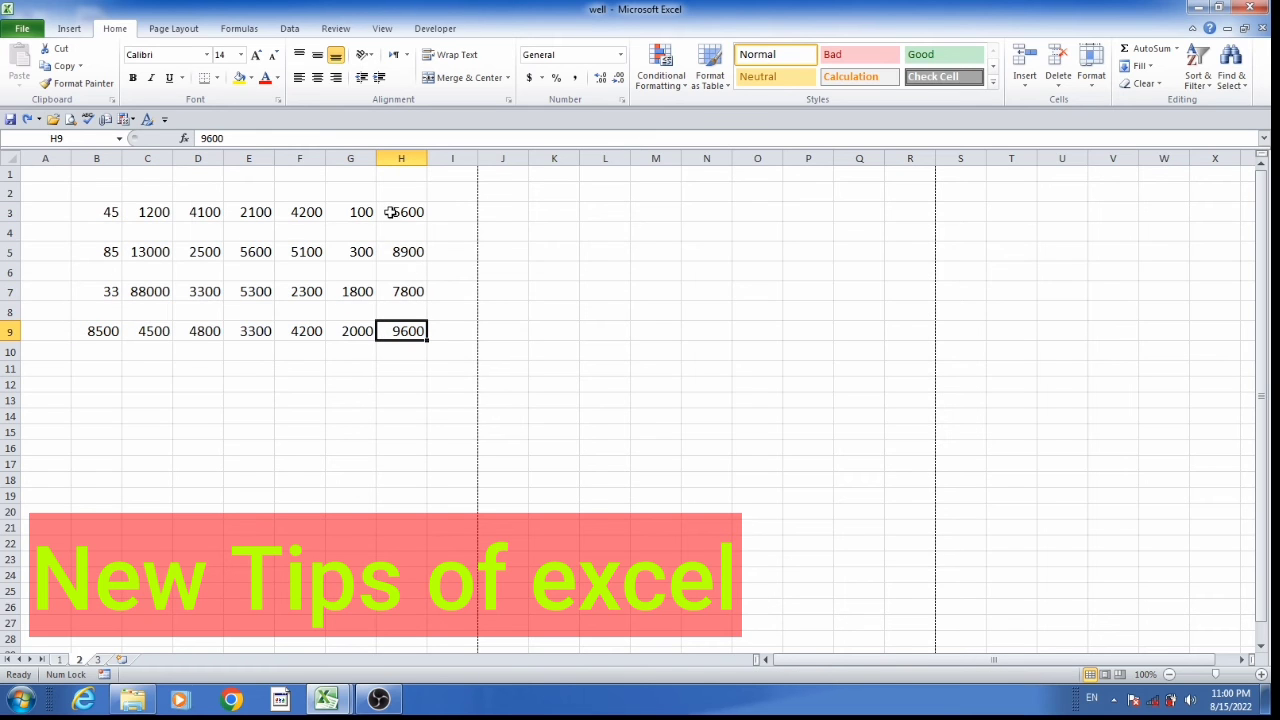
pyautogui.moveTo(389, 210); pyautogui.dragTo(405, 335)
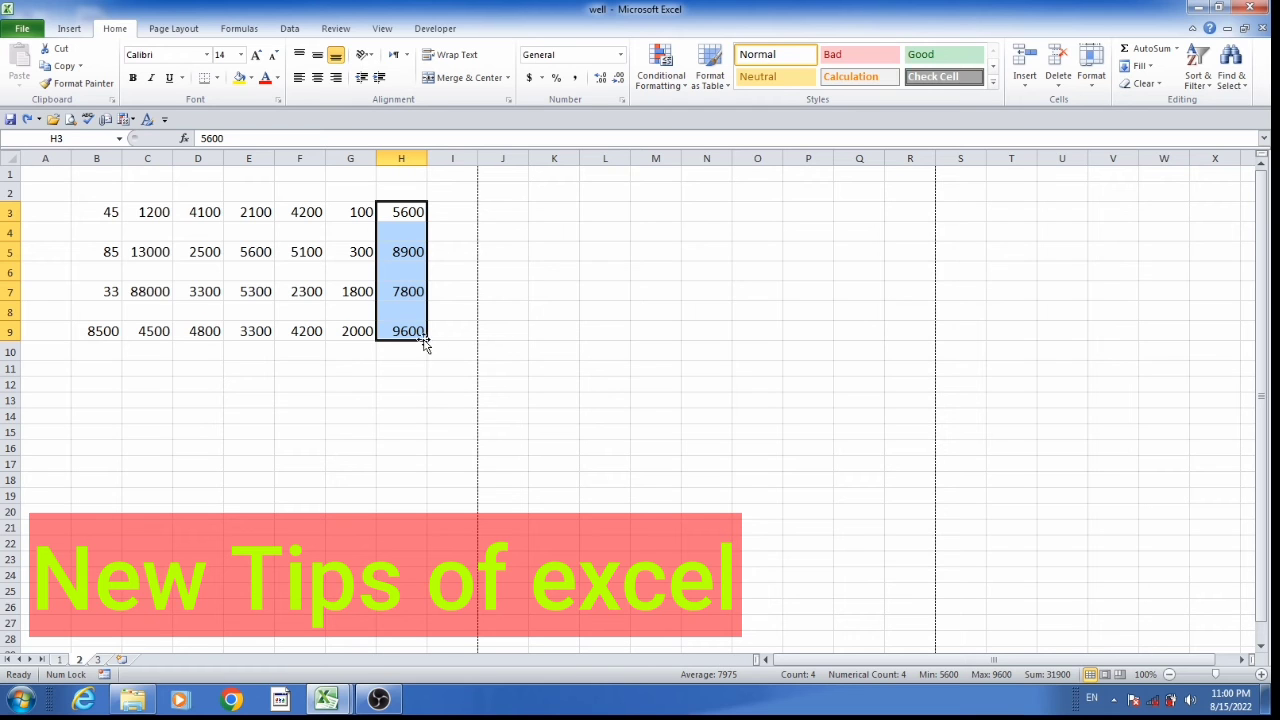
pyautogui.moveTo(424, 343); pyautogui.dragTo(420, 193)
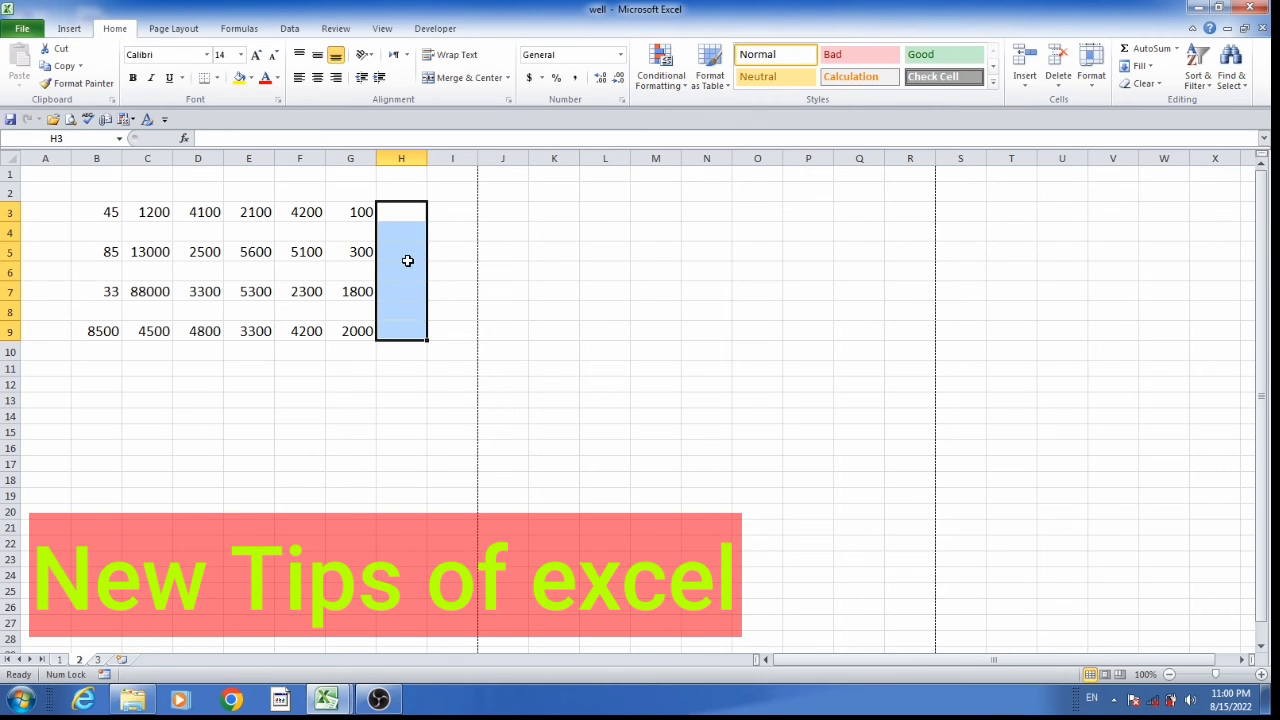
pyautogui.click(408, 261)
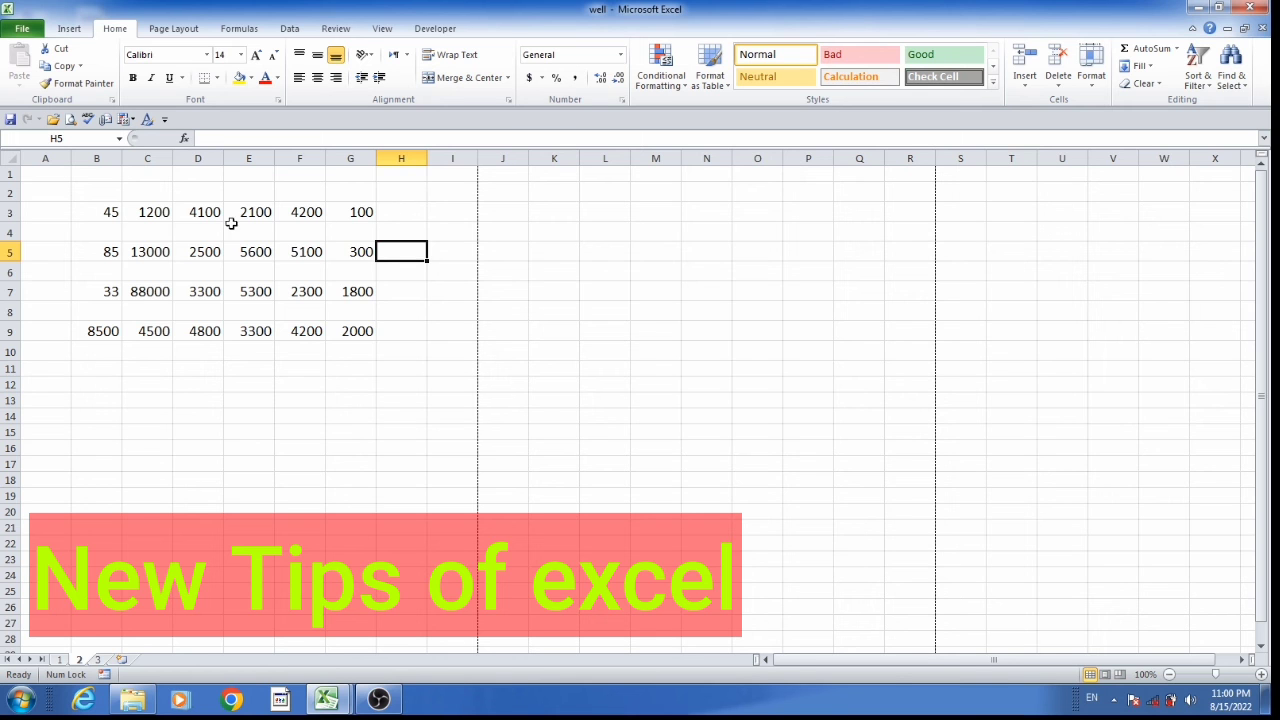
# Clear B3:G9 with the fill handle, dismiss the Windows prompt, and undo to restore the values.
pyautogui.moveTo(92, 211); pyautogui.dragTo(362, 333)
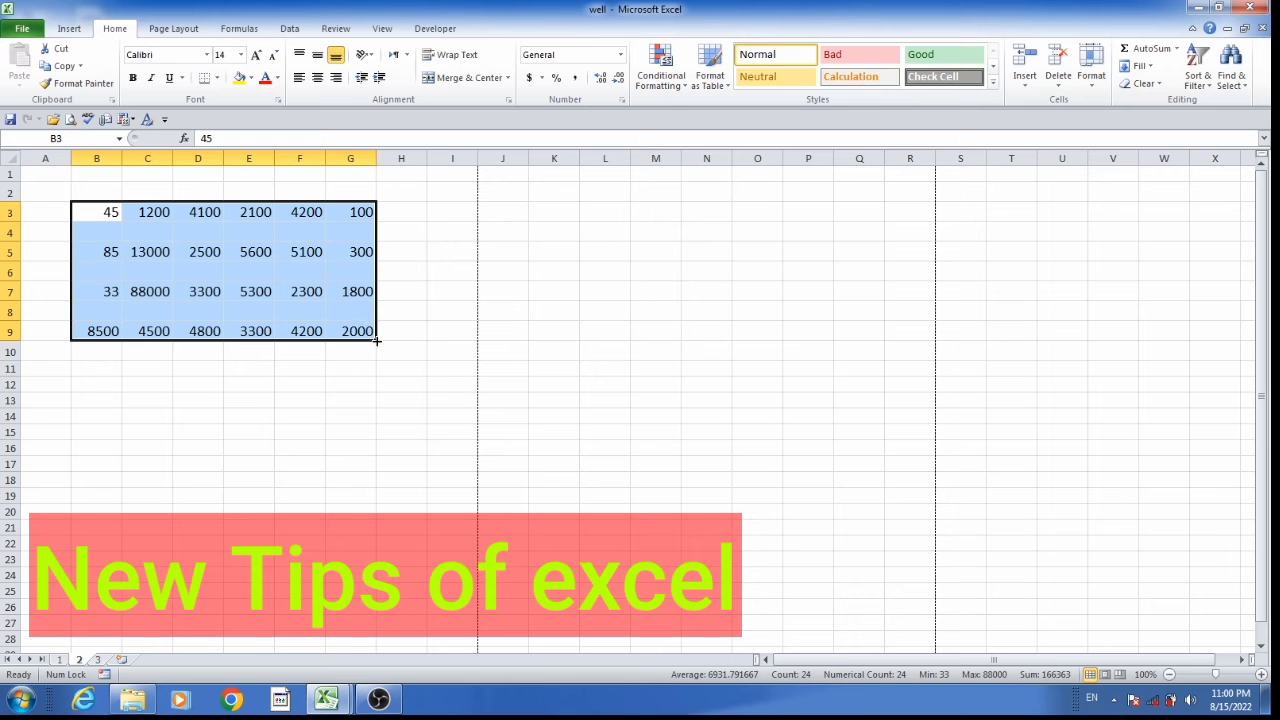
pyautogui.moveTo(376, 343); pyautogui.dragTo(357, 206)
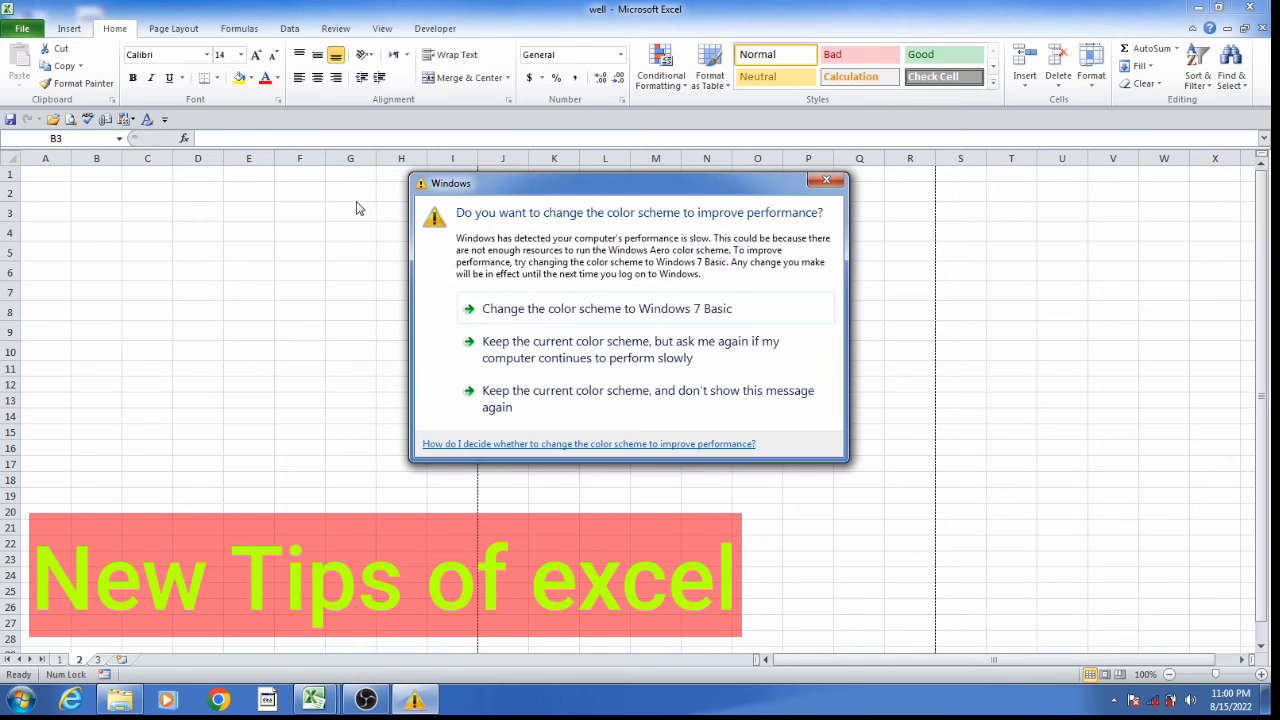
pyautogui.click(577, 399)
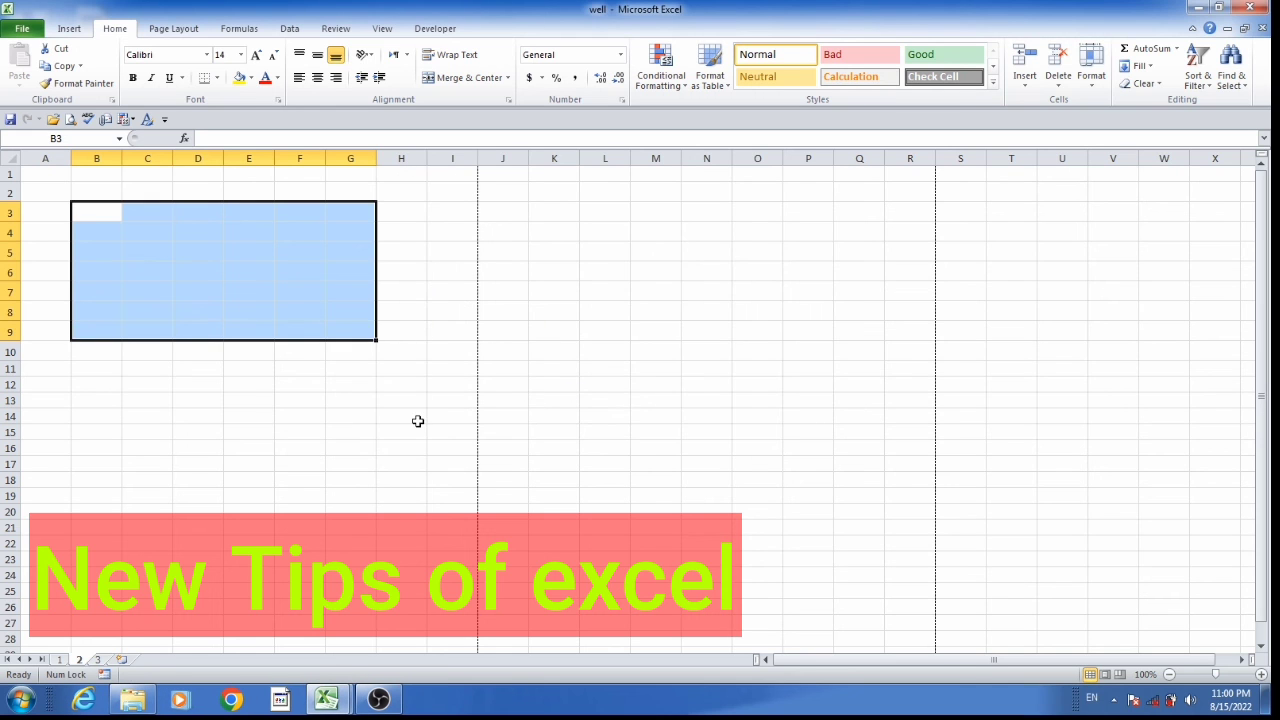
pyautogui.hotkey('ctrl', 'z')
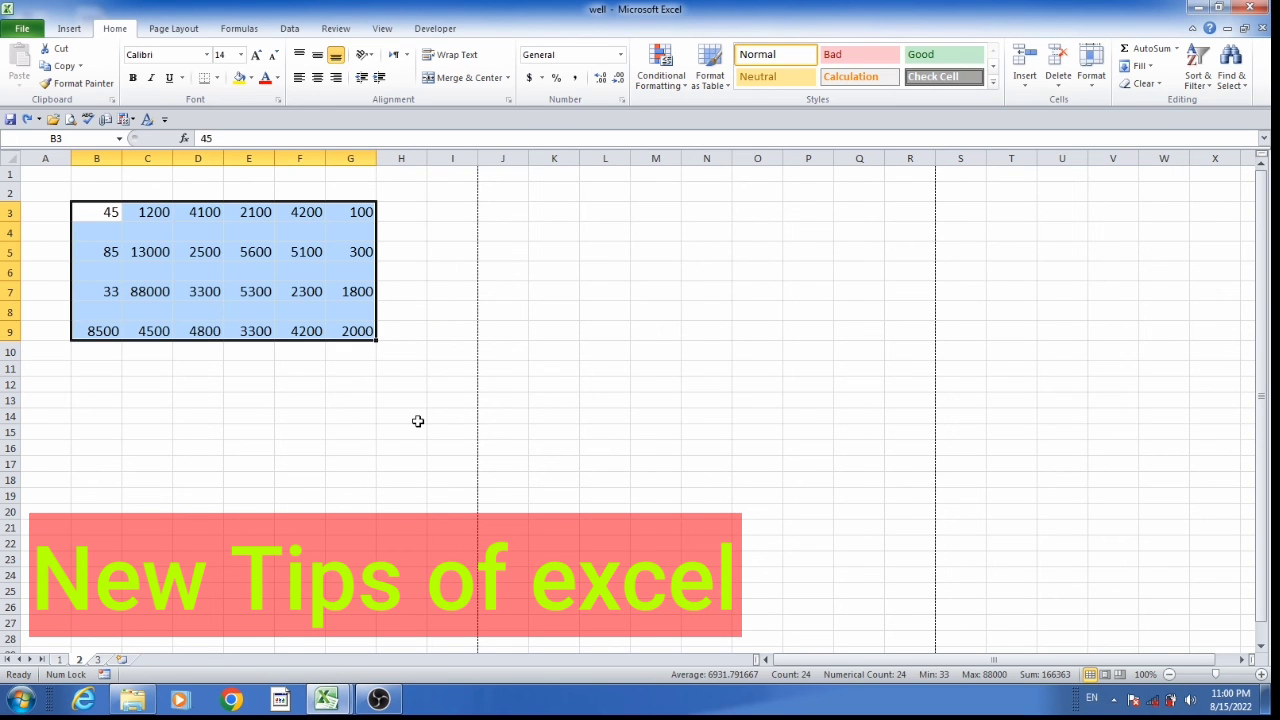
# On sheet 3, select D2 holding the value 2 and show the Fill options.
pyautogui.click(98, 660)
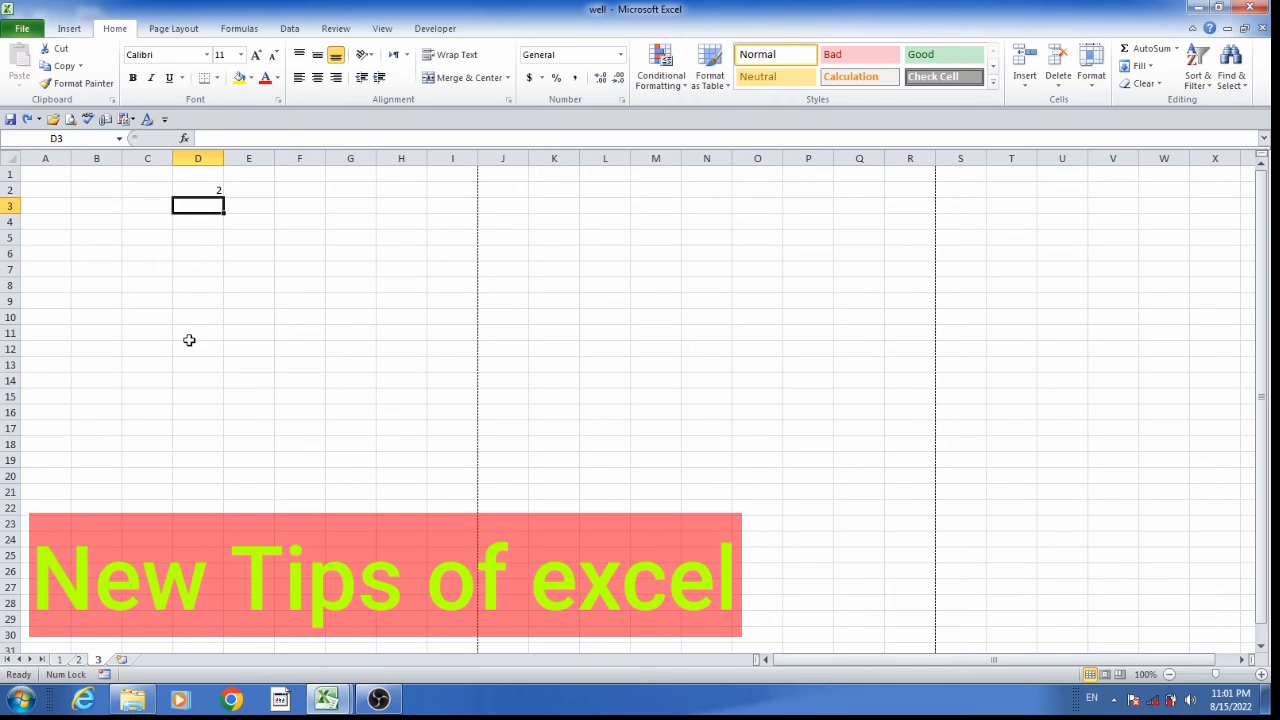
pyautogui.click(213, 188)
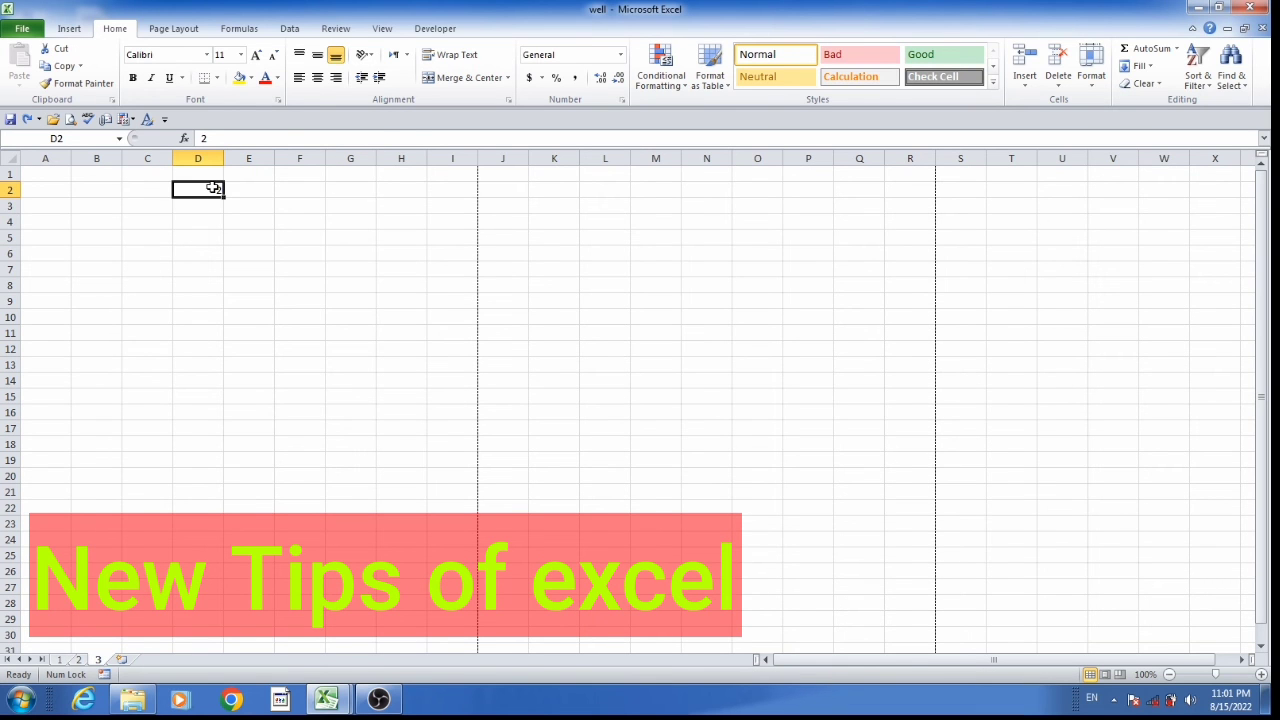
pyautogui.press('Return')
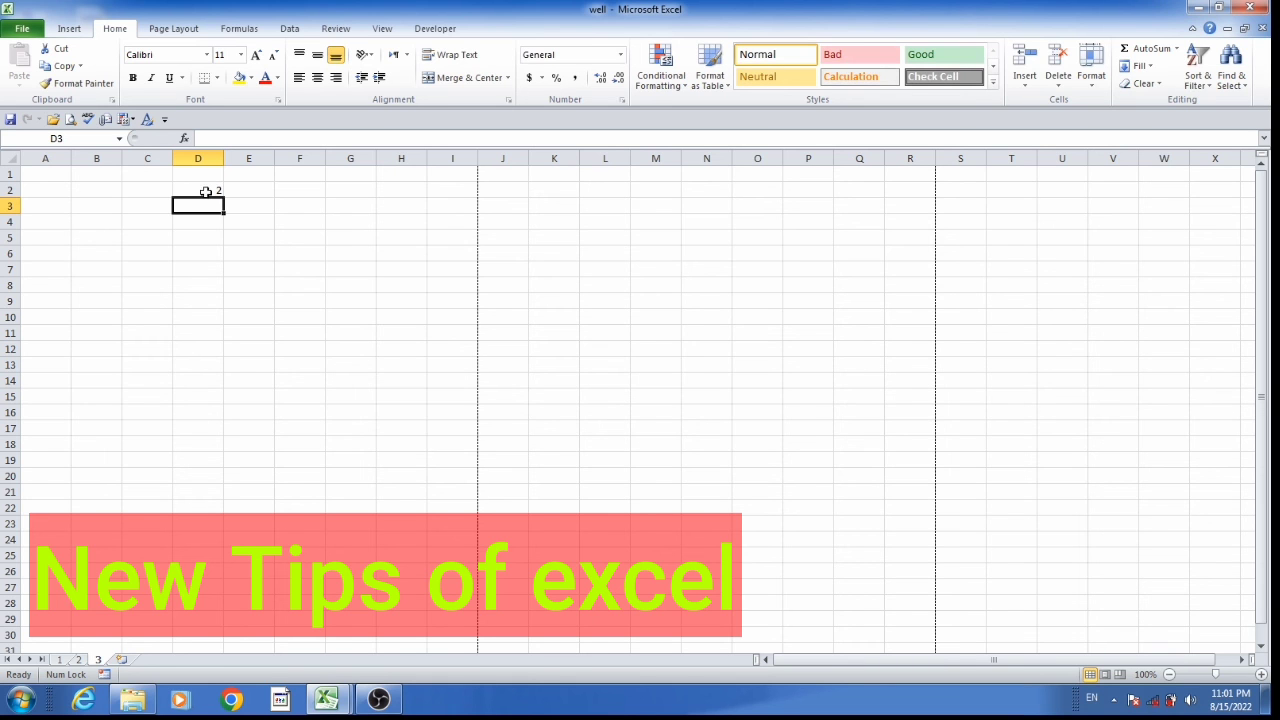
pyautogui.click(207, 188)
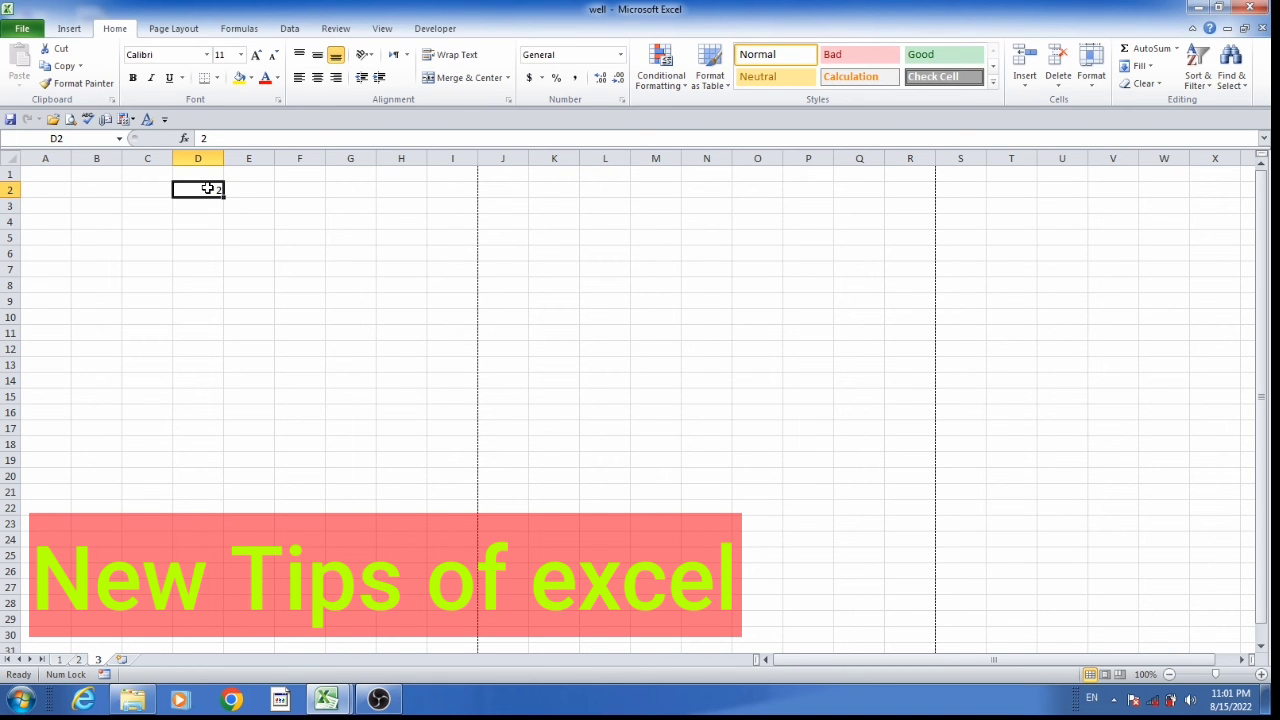
pyautogui.click(1146, 68)
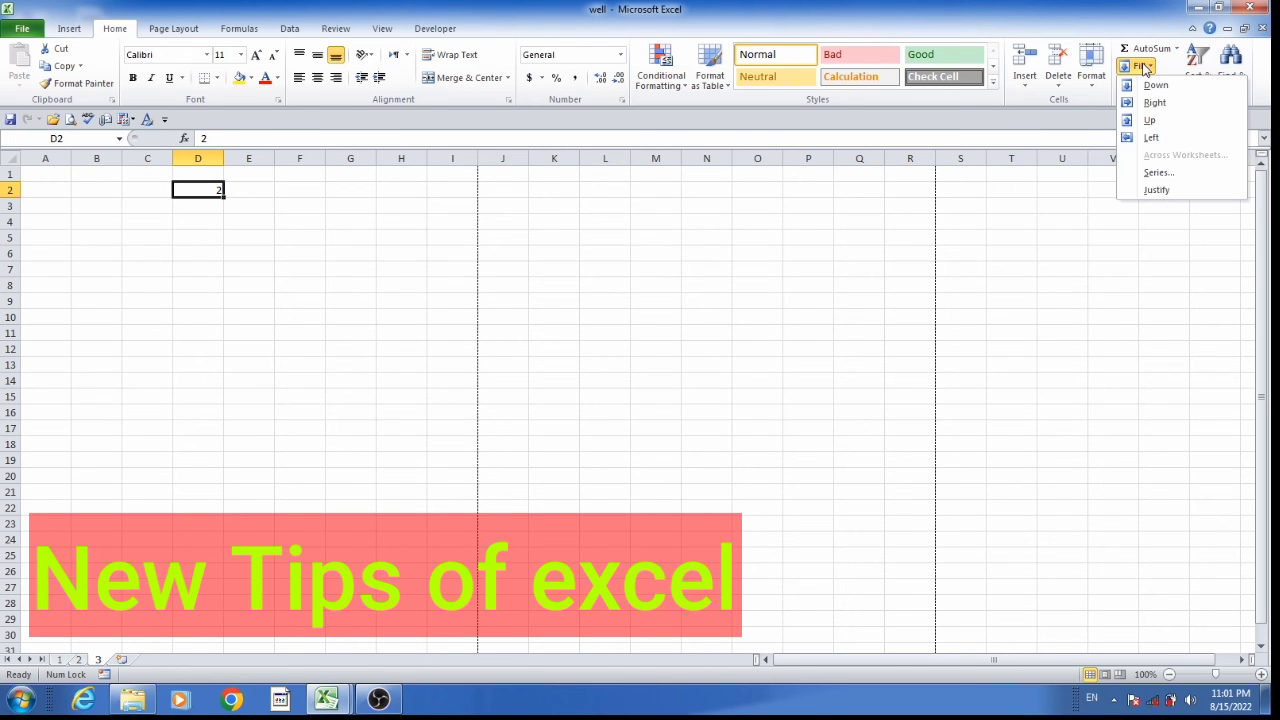
# Fill a Columns series from D2 with step value 7.
pyautogui.click(1154, 175)
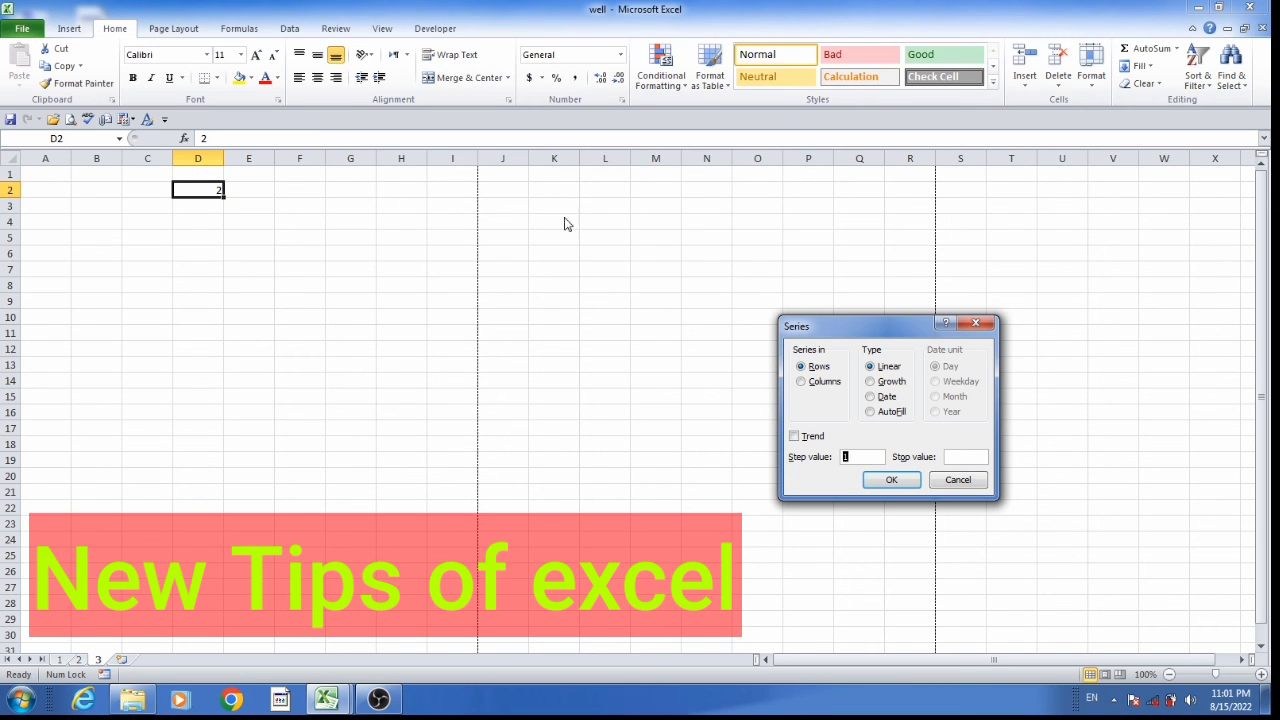
pyautogui.click(801, 381)
pyautogui.click(866, 456)
pyautogui.write('7')
pyautogui.click(898, 480)
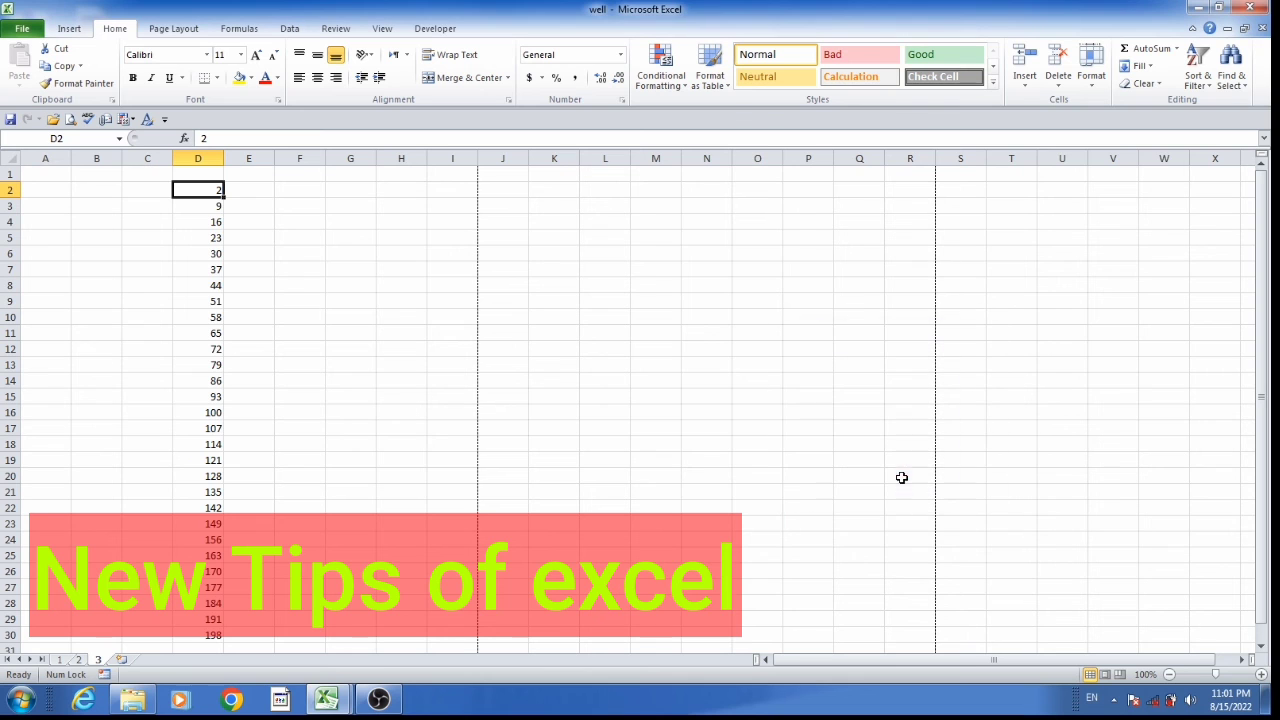